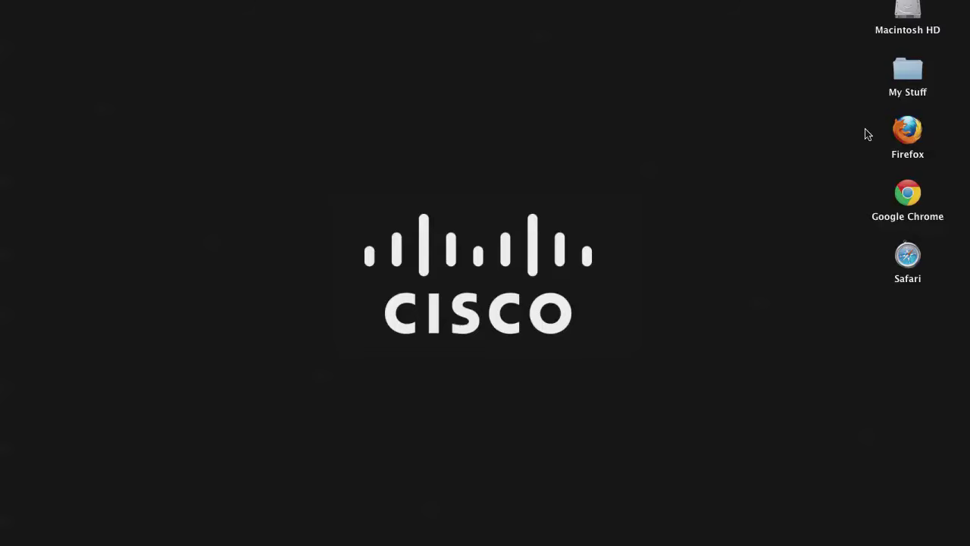
- Open the Test email in Firefox's Yahoo! Mail and save its securedoc_20120125T062043.html attachment
double_click(907, 133)
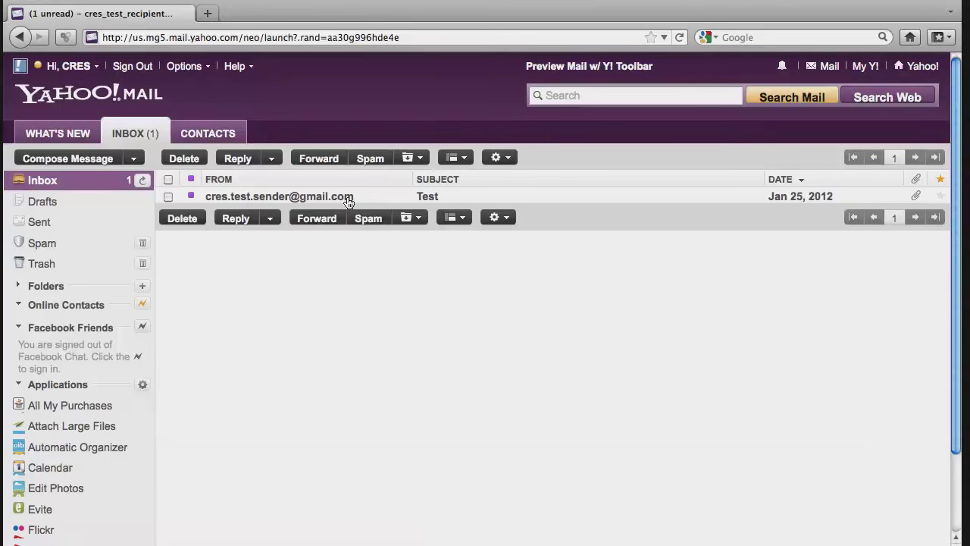
left_click(432, 197)
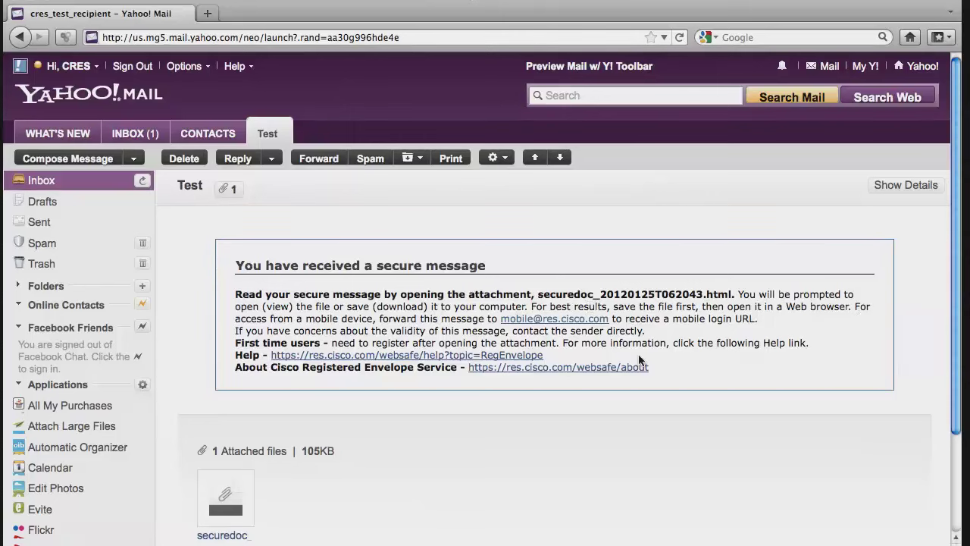
scroll(321, 429, "down", 1)
scroll(321, 423, "down", 3)
left_click(239, 418)
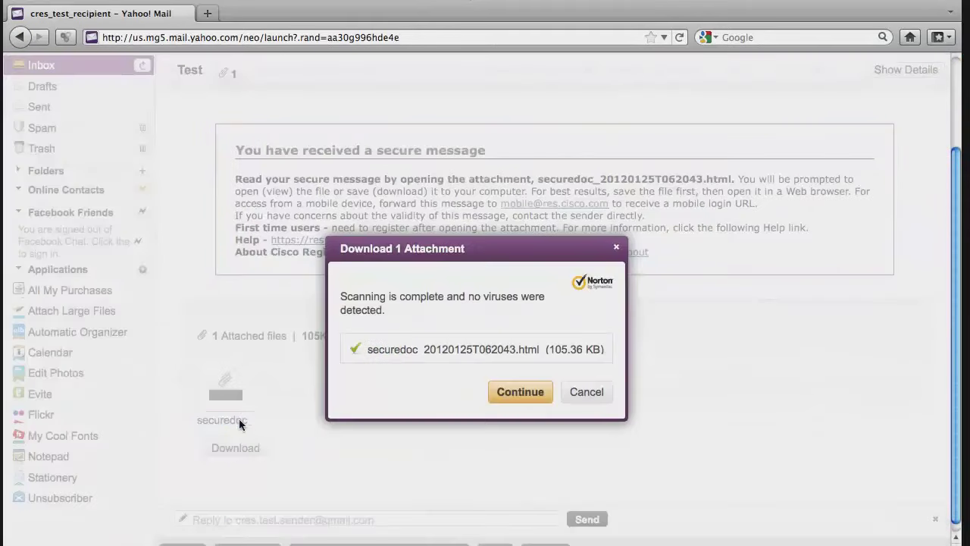
left_click(505, 391)
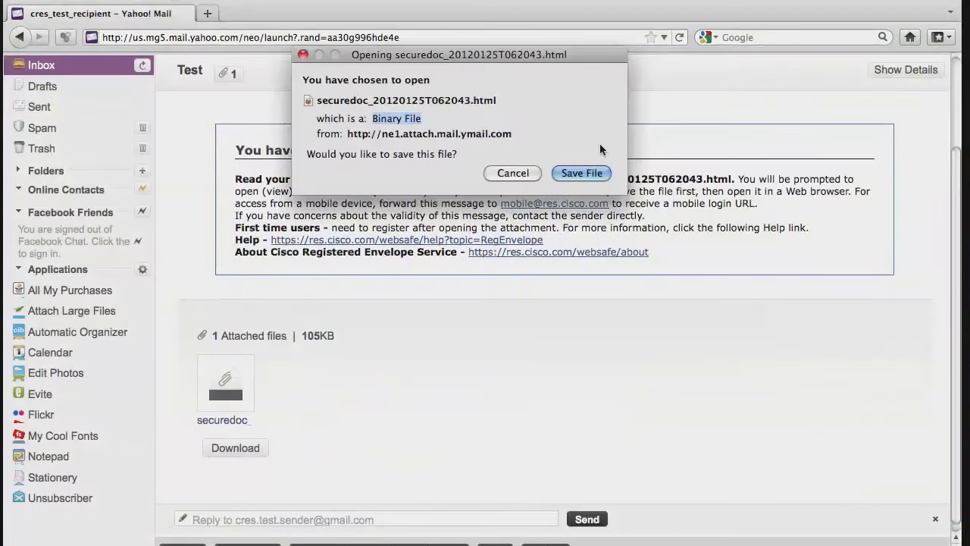
left_click(576, 176)
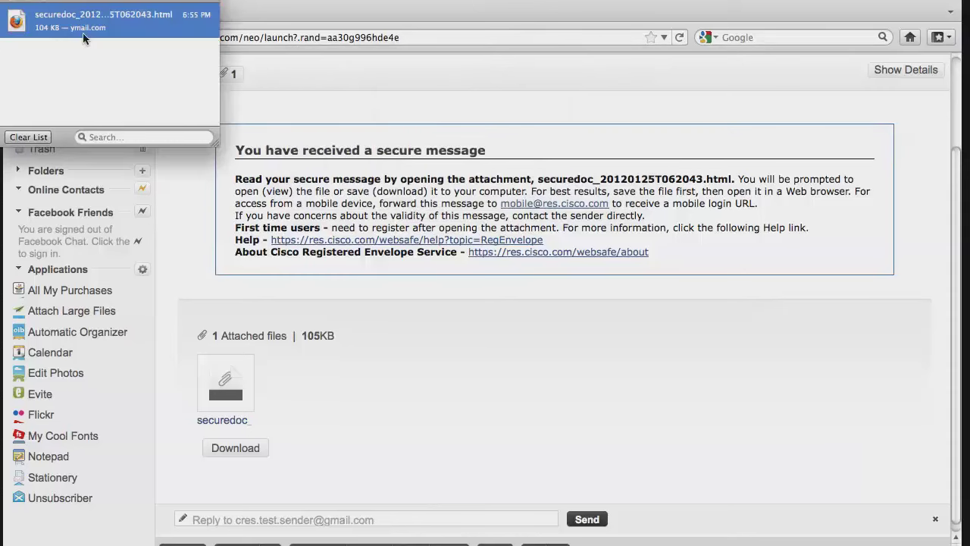
- Open the downloaded securedoc envelope and choose to register a new CRES account
double_click(23, 21)
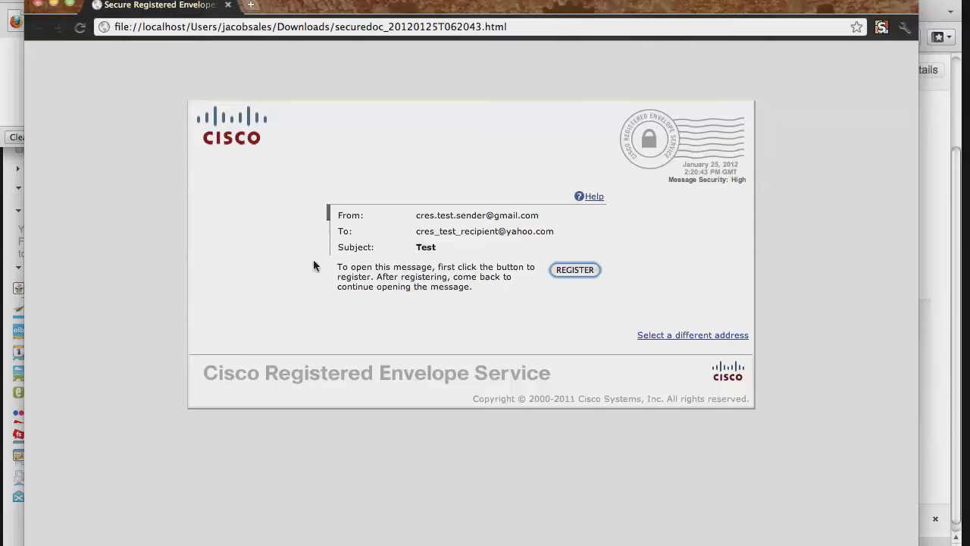
left_click(589, 270)
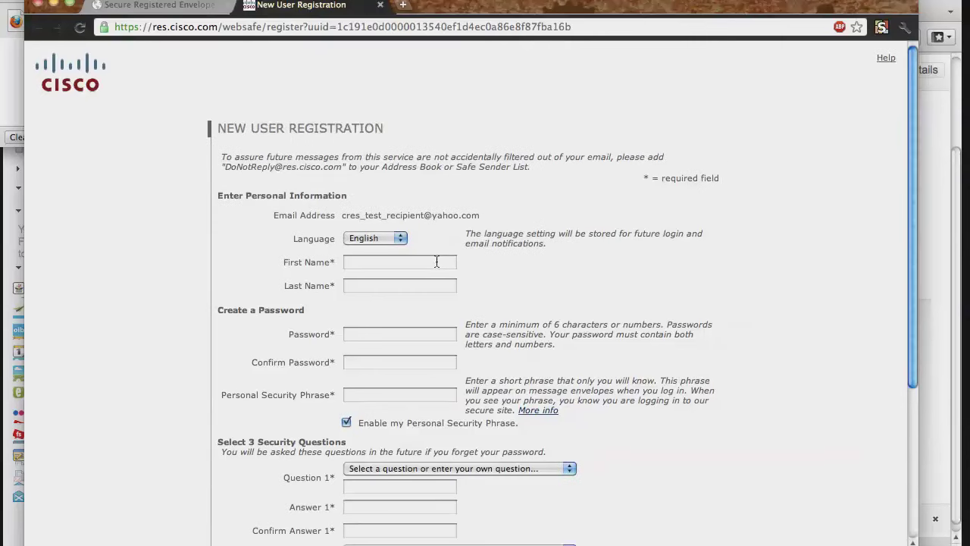
- Enter first name Test and last name Recipient
left_click(436, 262)
type("Test")
left_click(400, 285)
type("Recipient")
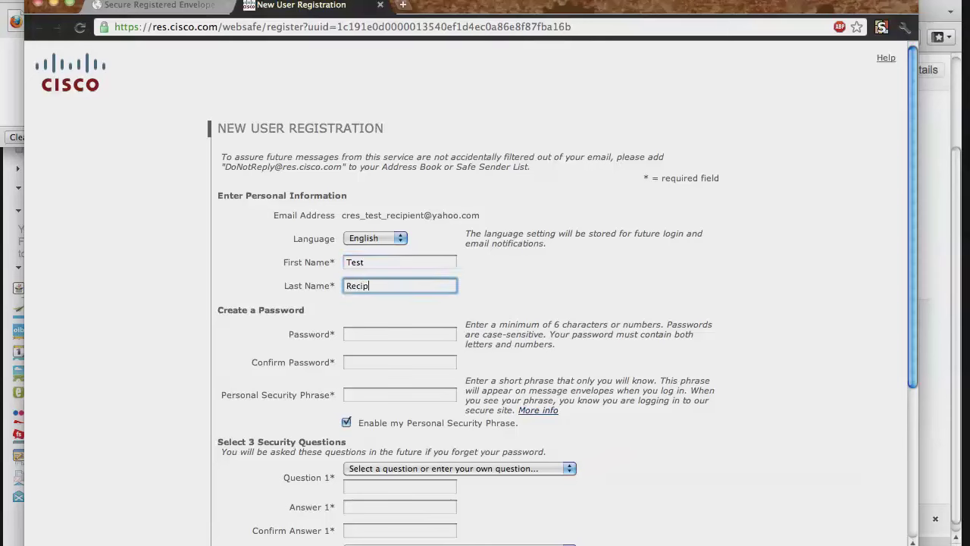
left_click(427, 335)
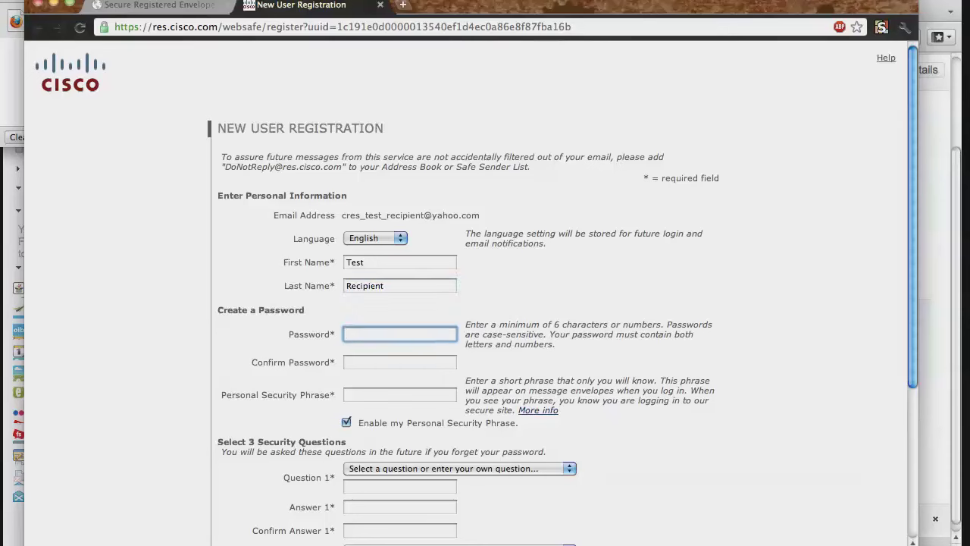
type("•••••••••")
key("Tab")
type("••••")
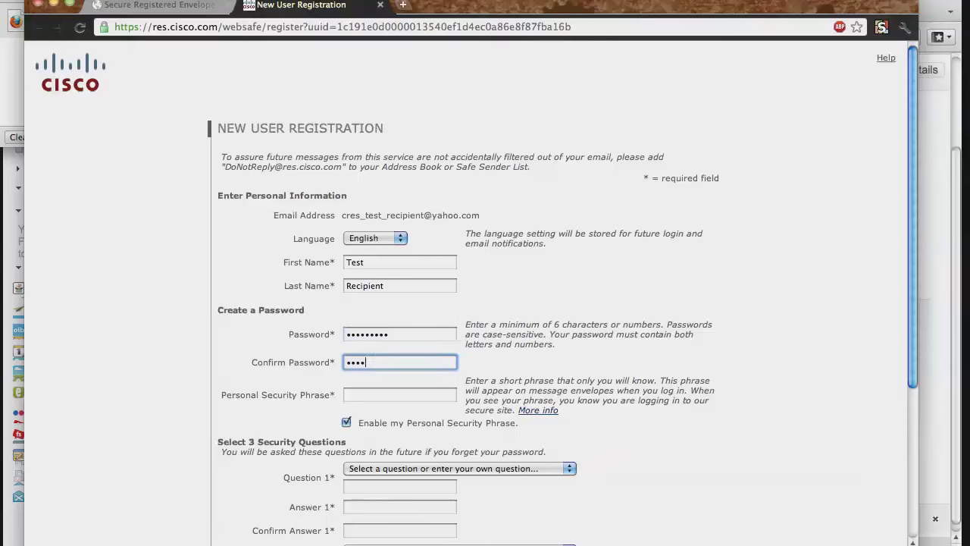
type("•••••")
left_click(400, 393)
type("Cisc")
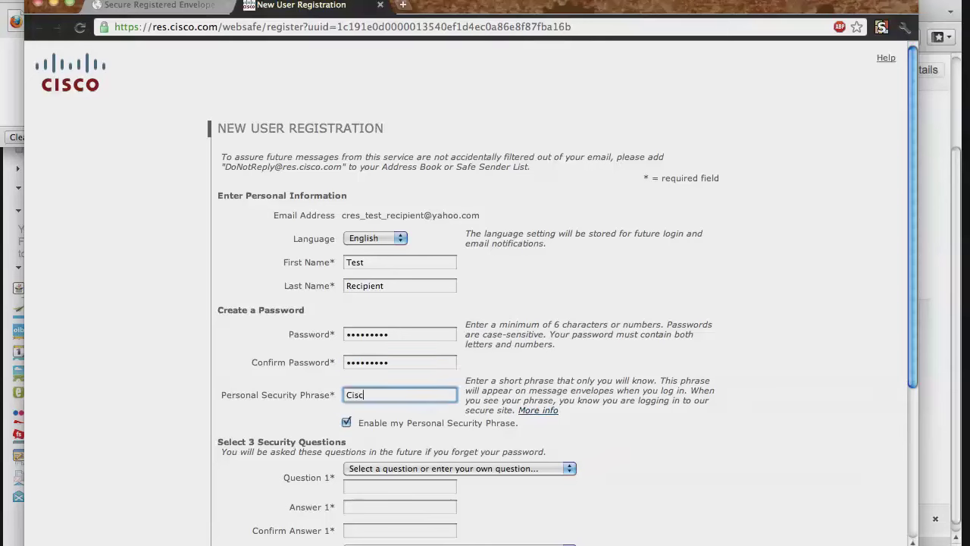
type("o Test")
scroll(468, 407, "down", 5)
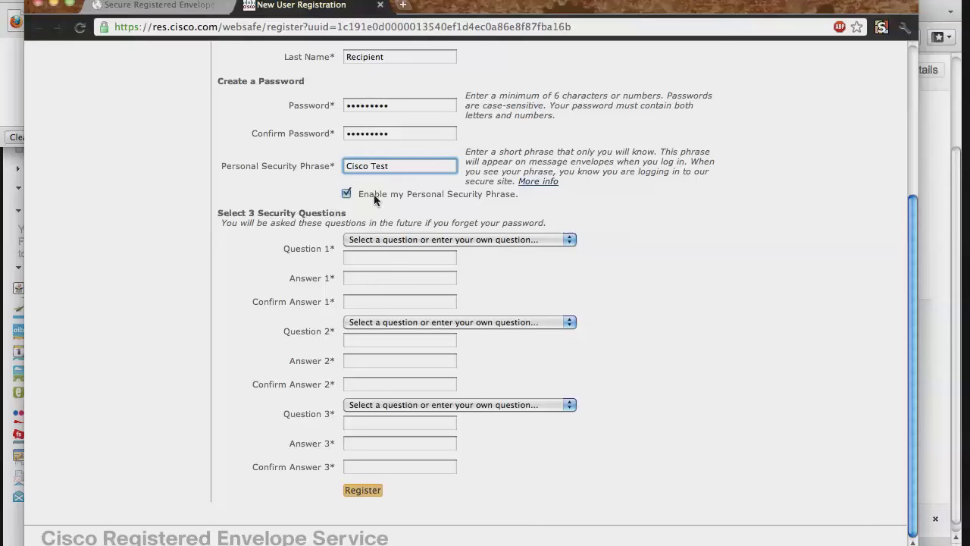
left_click(541, 239)
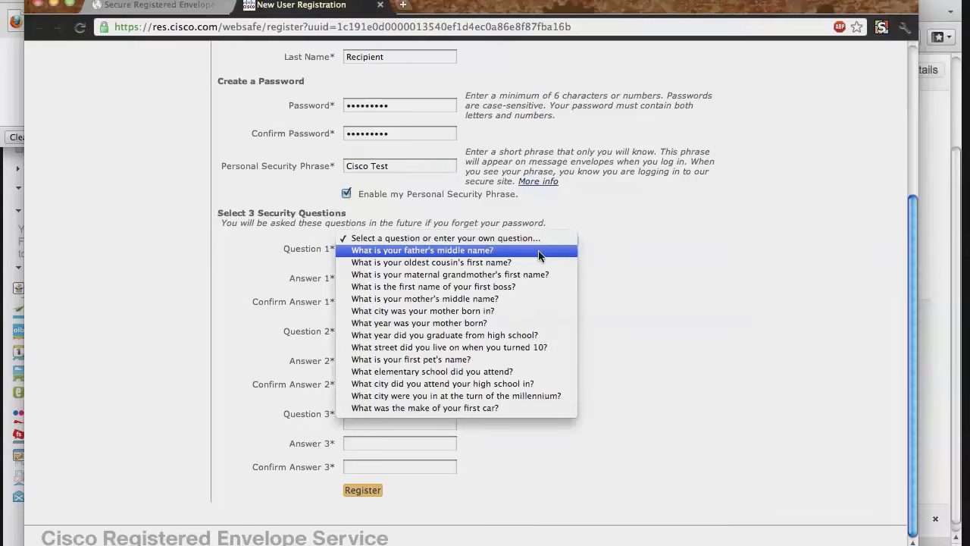
left_click(538, 254)
left_click(422, 276)
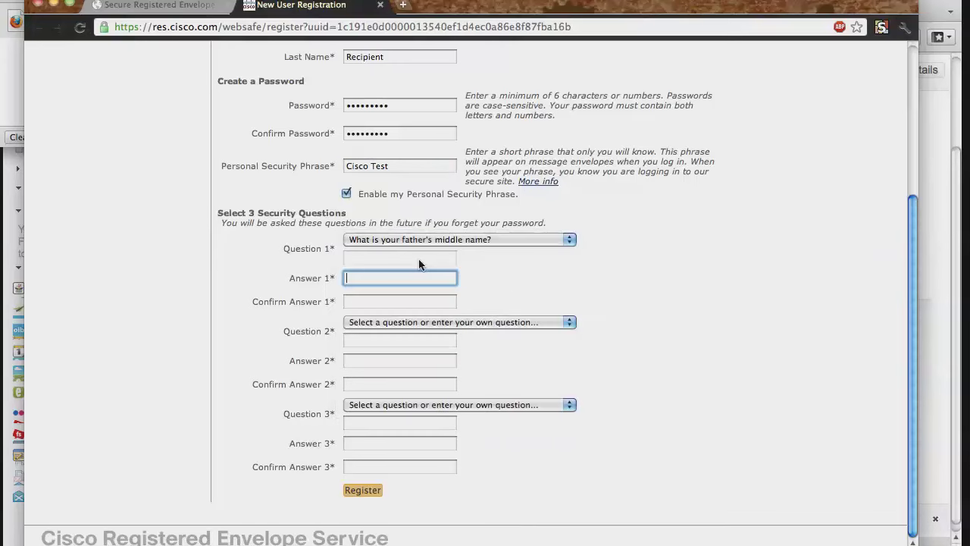
type("Test")
key("Tab")
type("Test")
- Answer security question 2 (oldest cousin's first name) with Test, confirmed
left_click(573, 322)
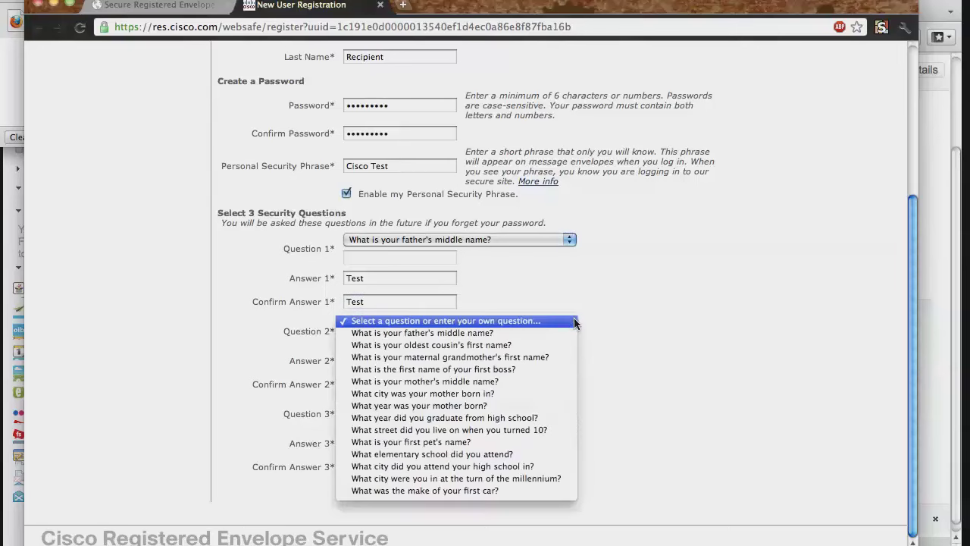
left_click(409, 345)
type("Test")
key("Tab")
type("Test")
- Answer question 3 (first pet's name) with Test, confirmed, and submit the registration
left_click(455, 405)
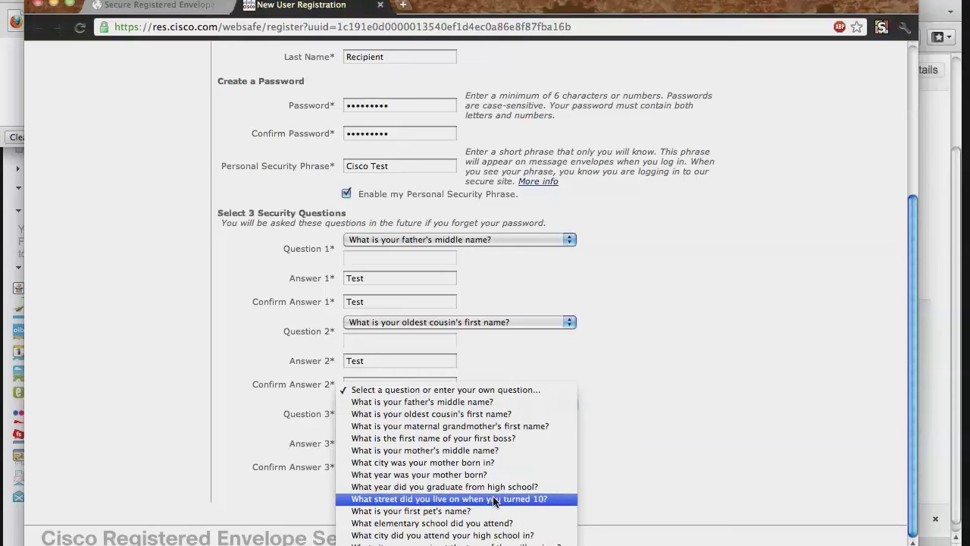
left_click(493, 524)
key("Tab")
type("Test")
key("Tab")
type("Test")
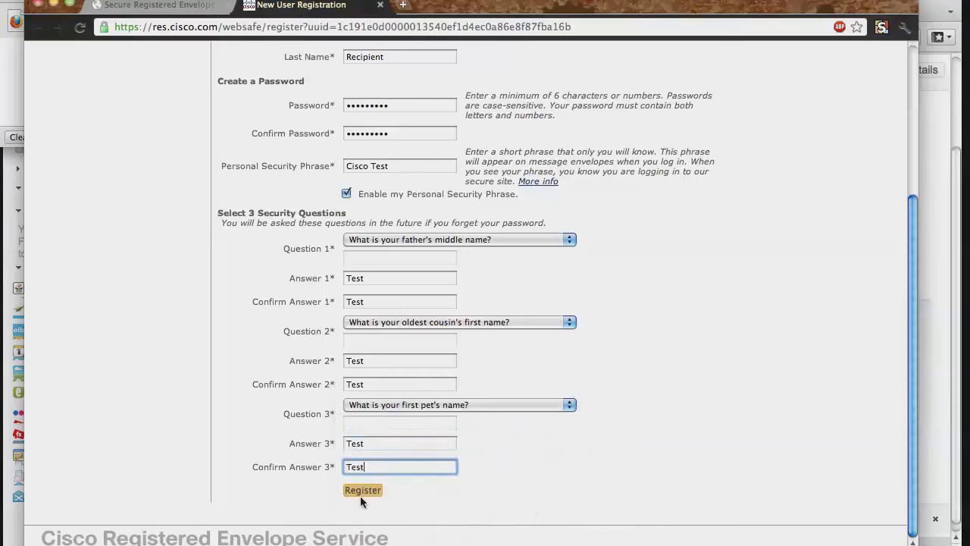
left_click(370, 489)
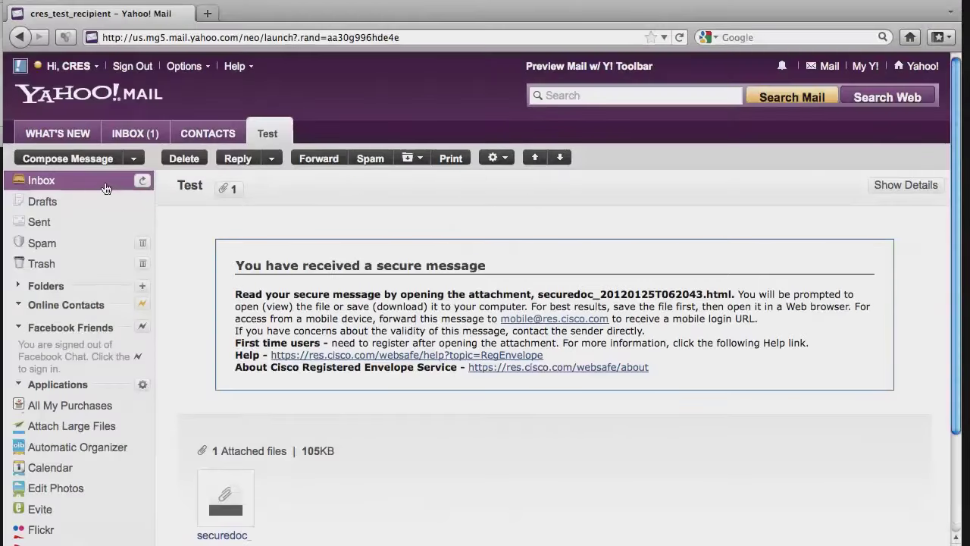
- Activate the account via the link in the 'Please activate with CRES' email, then close the confirmation tab
left_click(83, 182)
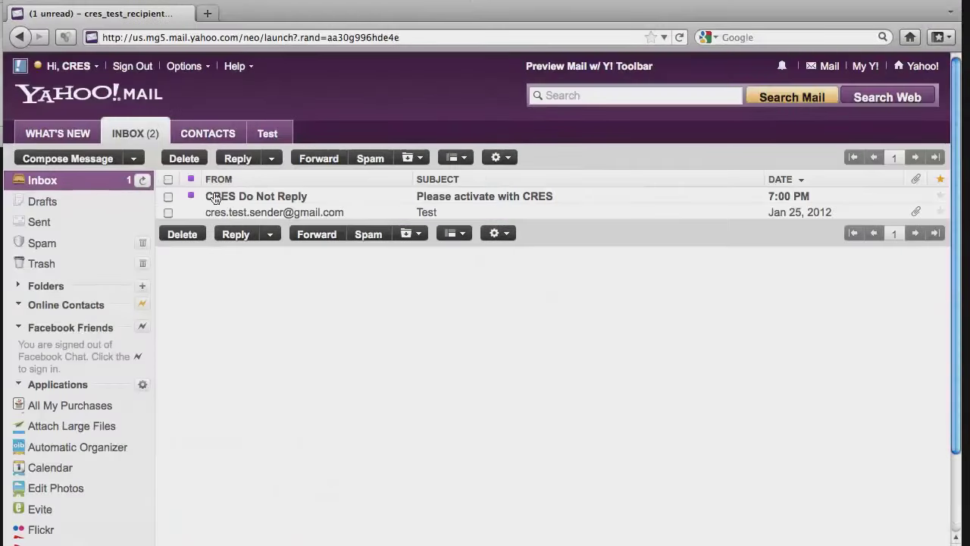
double_click(498, 199)
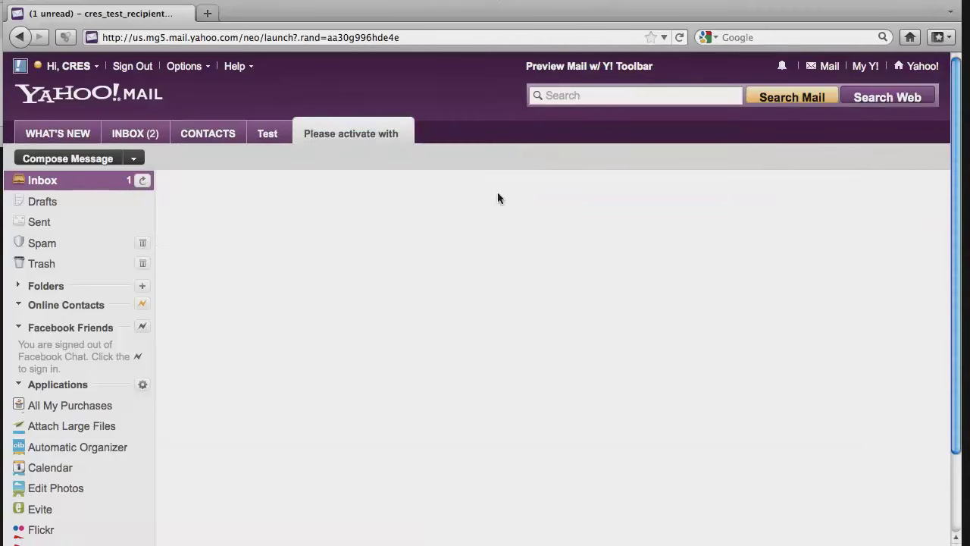
scroll(497, 196, "down", 3)
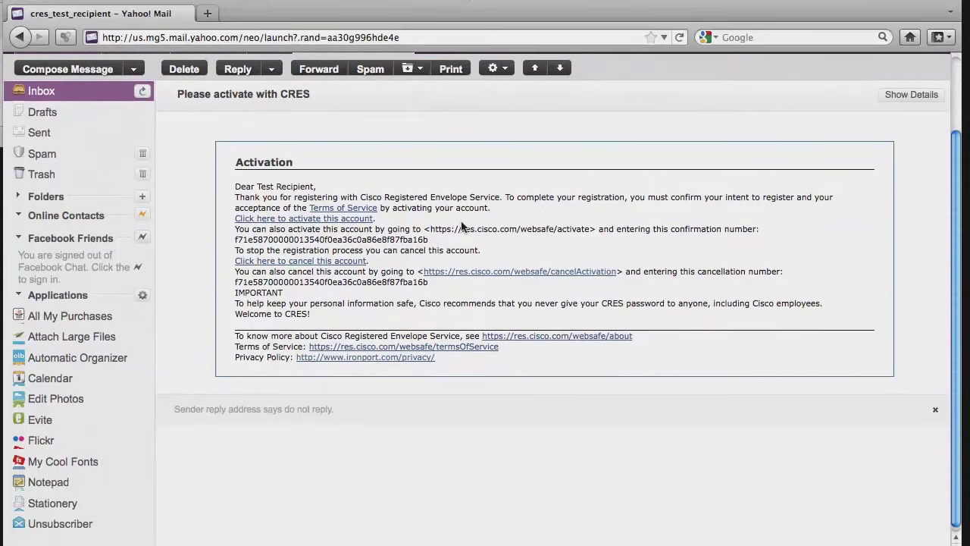
left_click(260, 219)
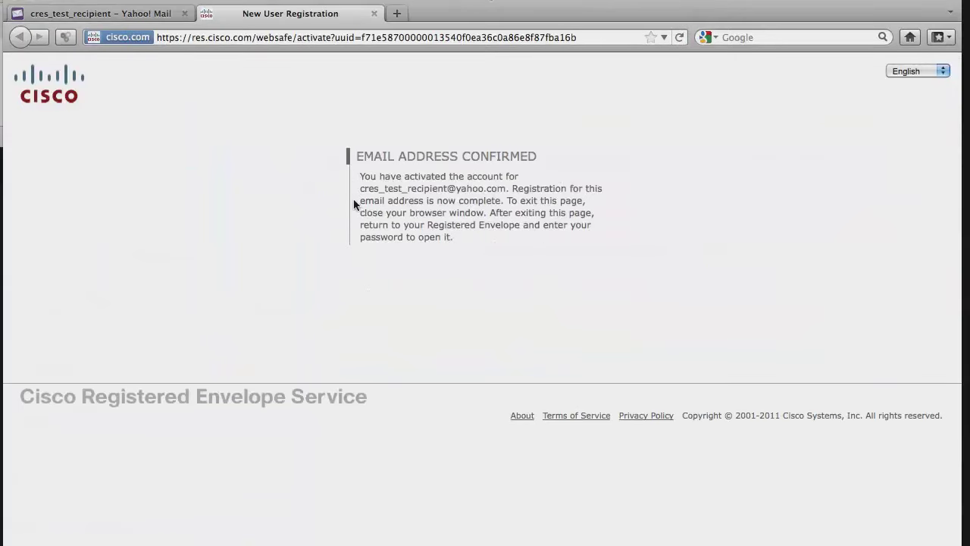
left_click(375, 14)
- Return to the inbox and reopen the Test message
left_click(41, 91)
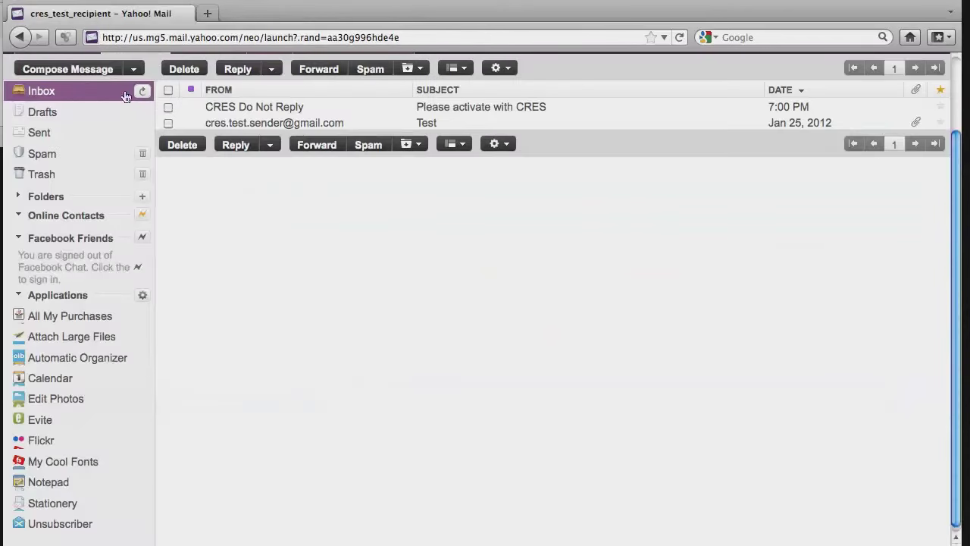
left_click(427, 123)
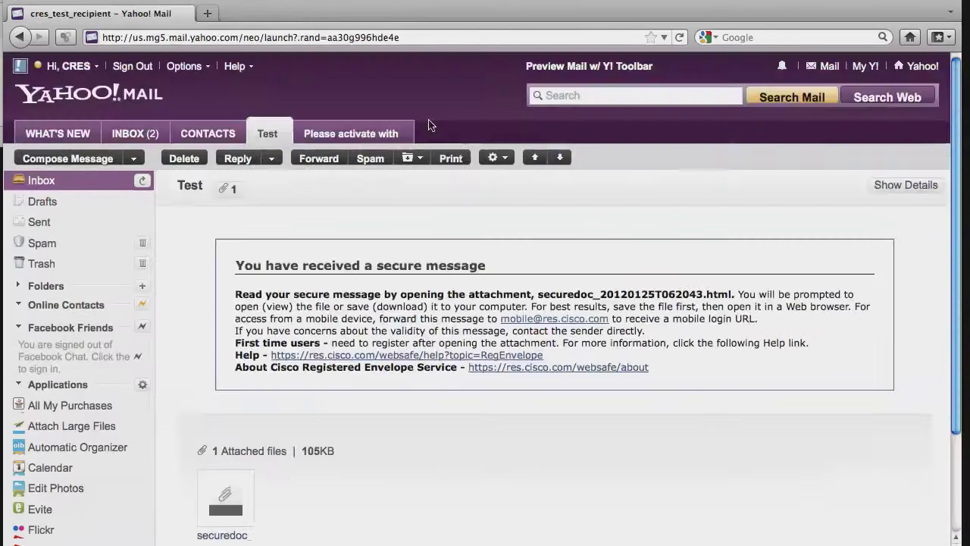
scroll(179, 356, "down", 3)
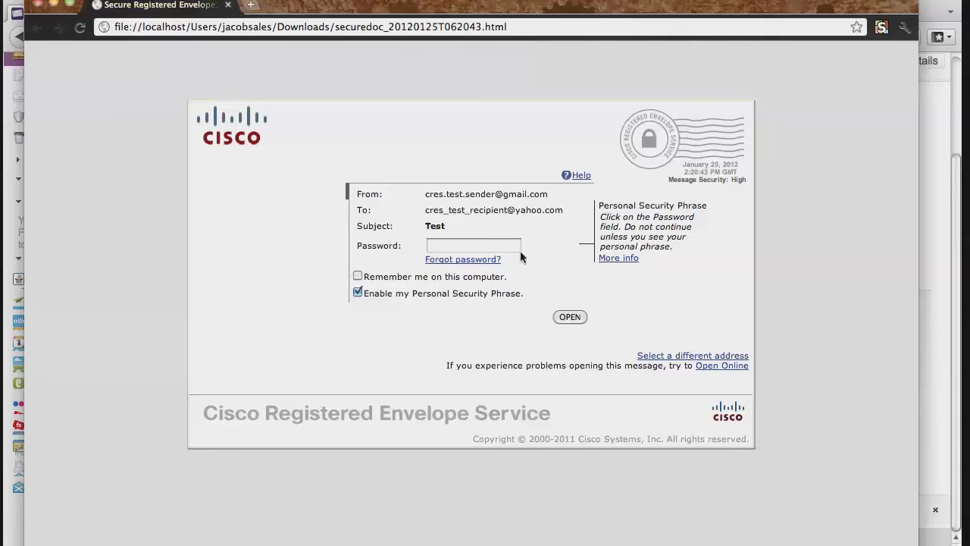
- Unlock the secured message with the account password, then close its window
left_click(446, 246)
type("password")
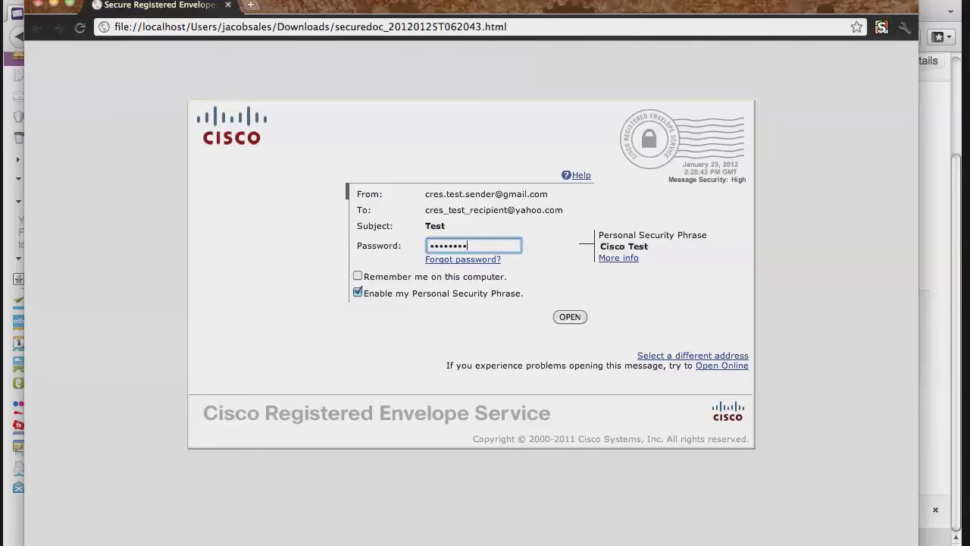
type("1")
left_click(570, 318)
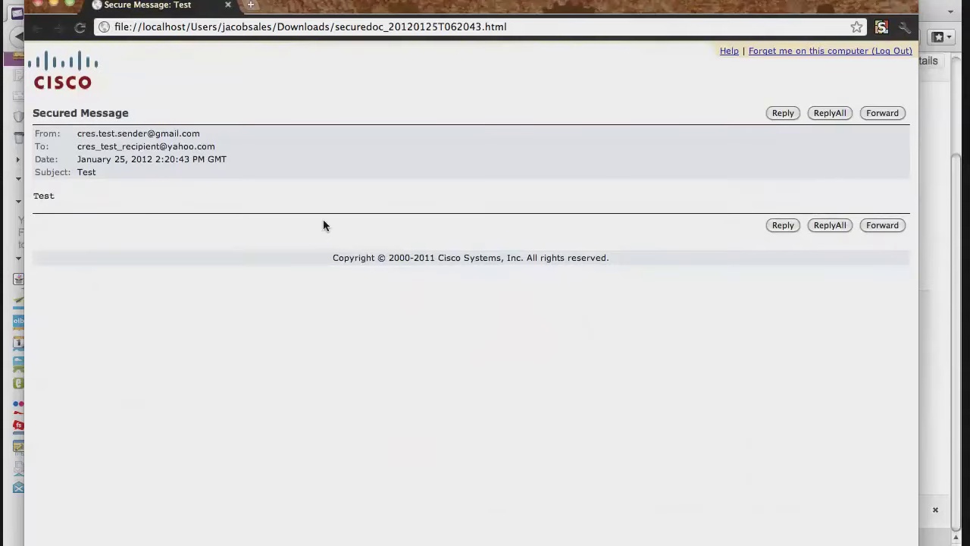
left_click(38, 5)
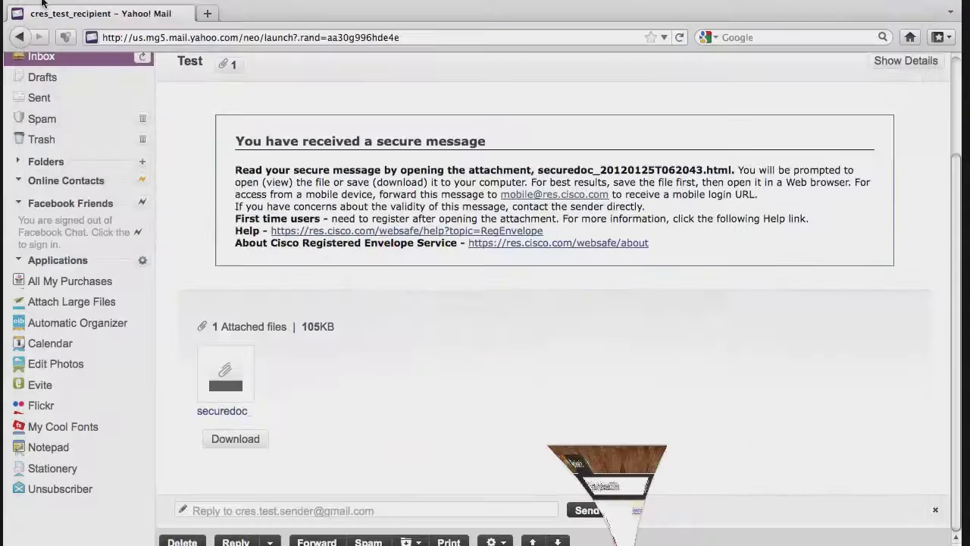
- Close the Firefox window showing Yahoo! Mail
left_click(31, 3)
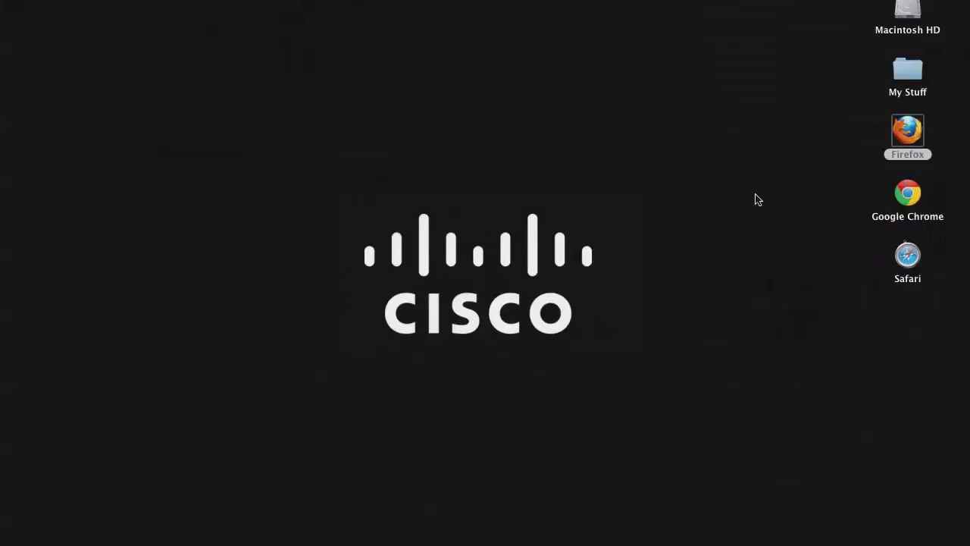